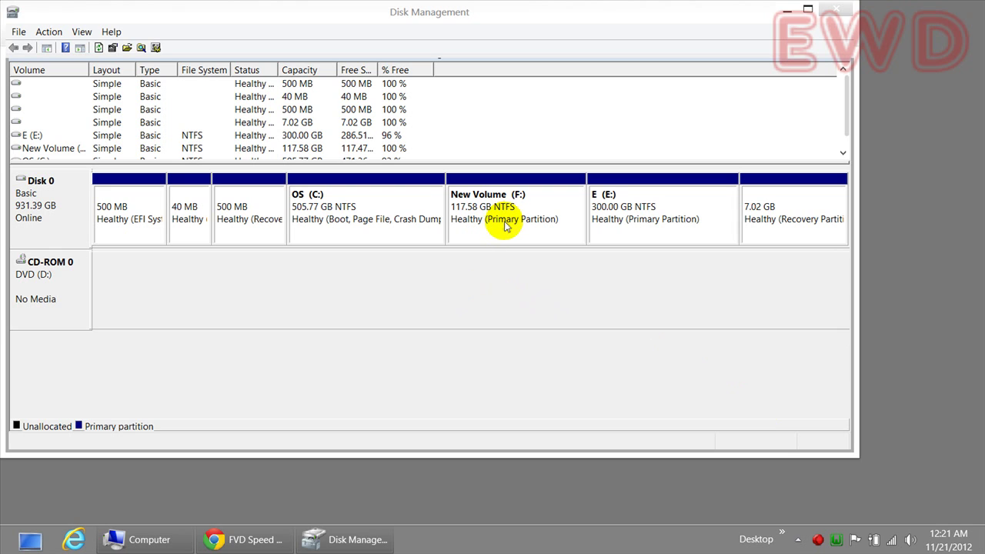
Select the 117.58 GB New Volume (F:) partition and bring up the Computer drive list.
click(512, 224)
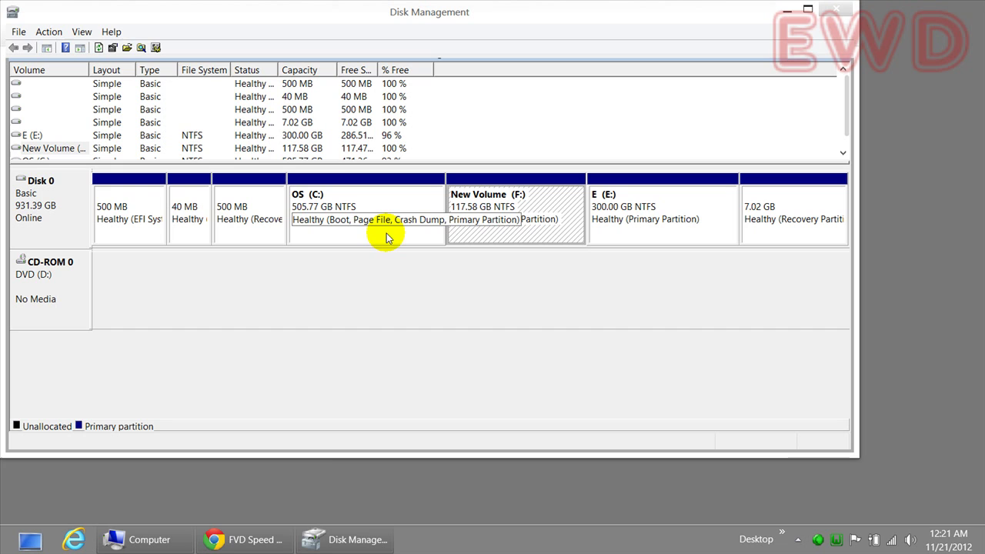
click(146, 539)
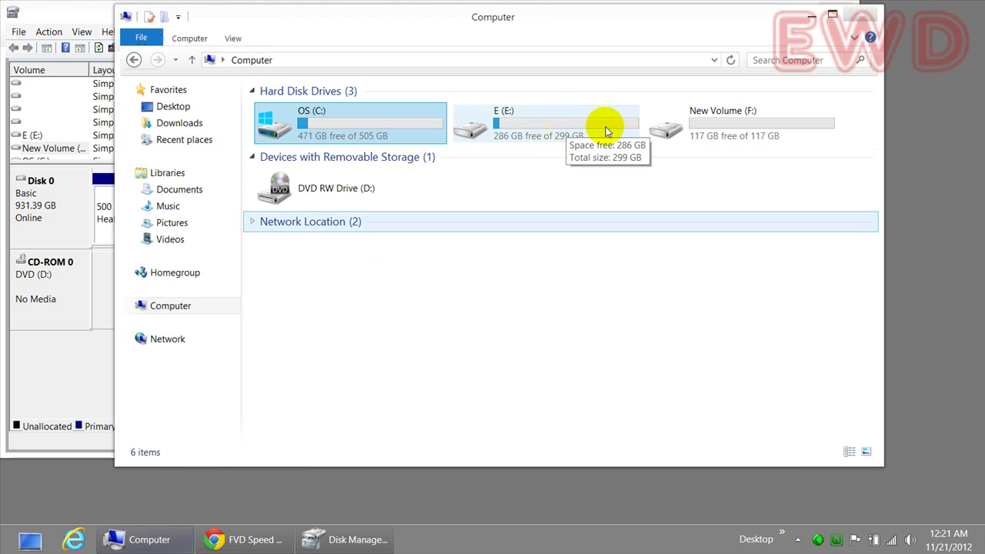
Check that New Volume (F:) shows 117 GB free of 117 GB, then minimize the Computer window.
click(733, 129)
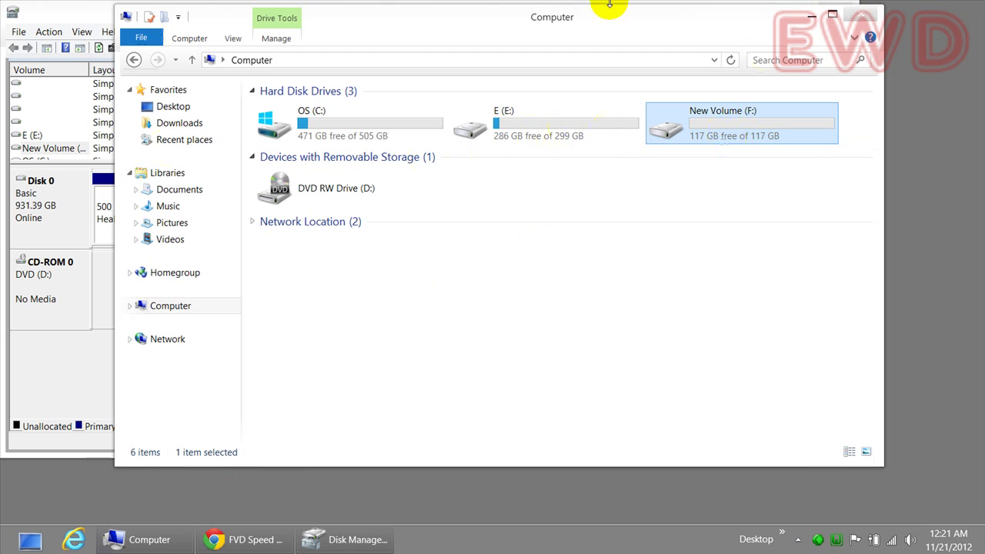
click(812, 17)
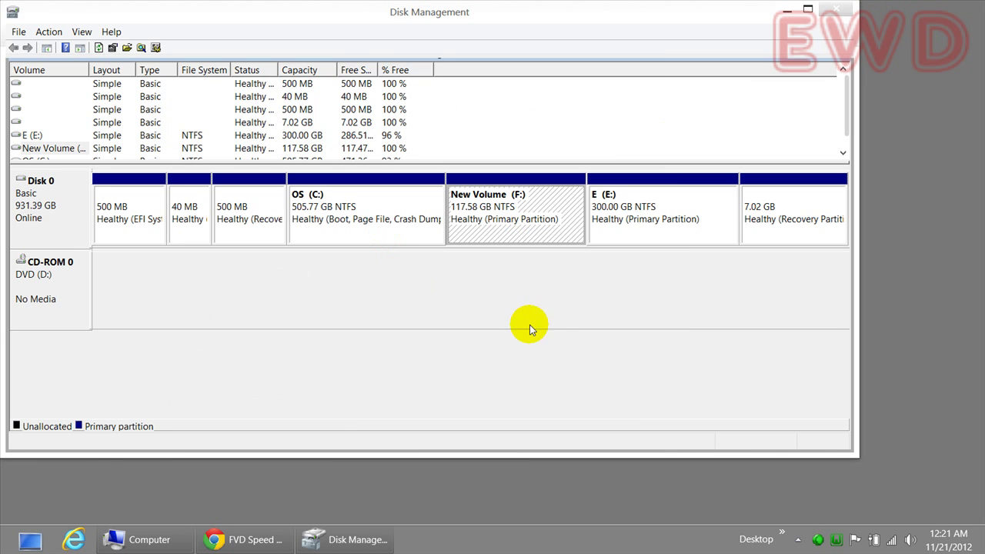
click(534, 269)
click(546, 221)
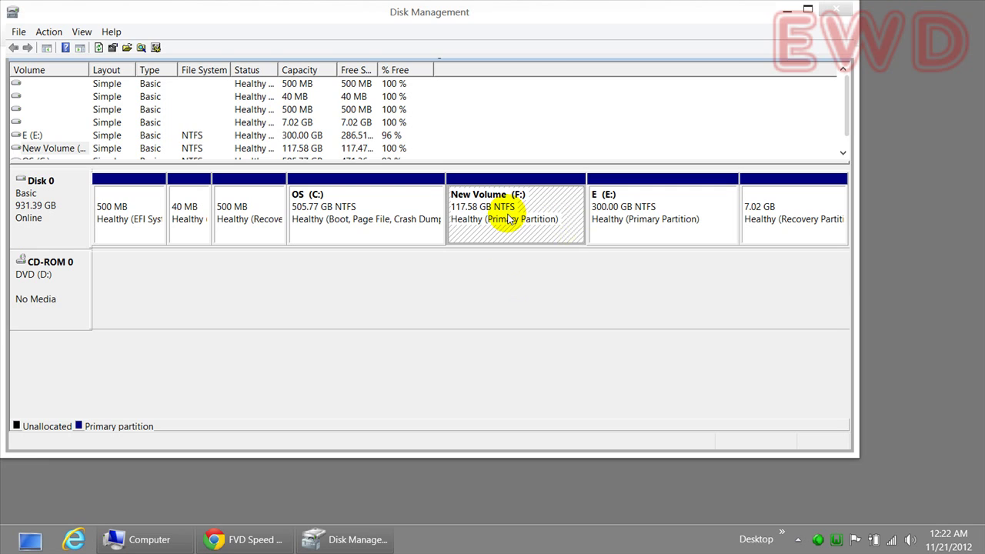
Delete New Volume (F:), leaving 117.58 GB unallocated, and confirm only C: and E: remain.
right_click(531, 204)
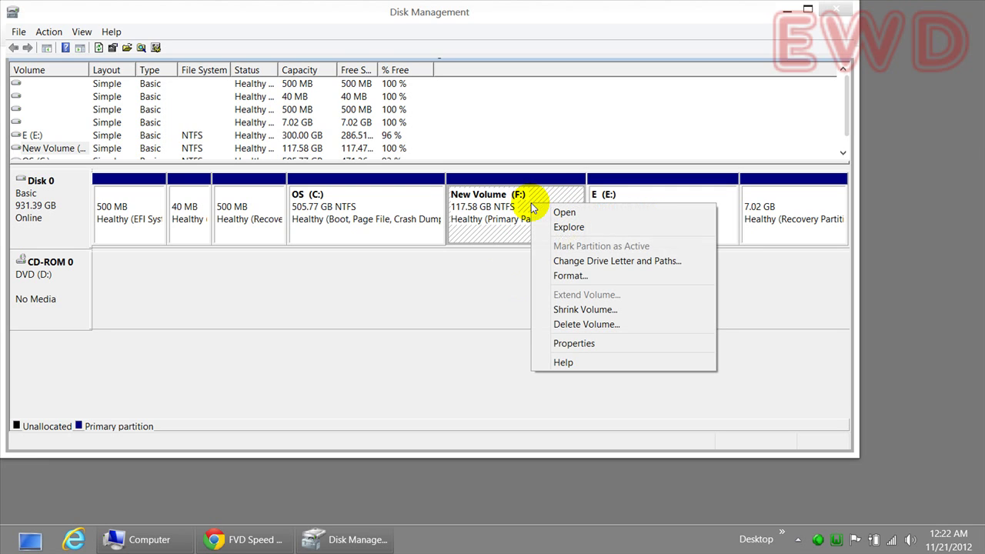
click(607, 325)
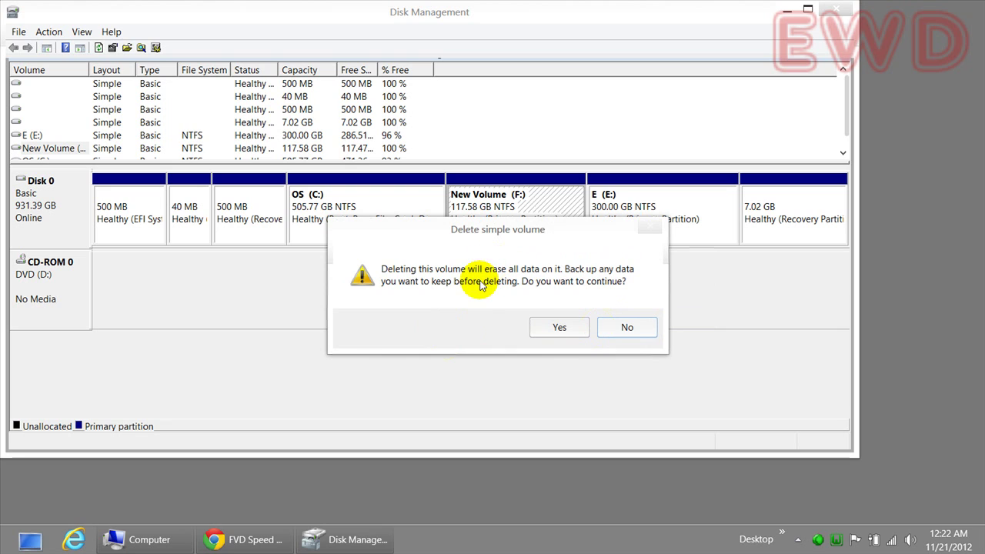
click(553, 331)
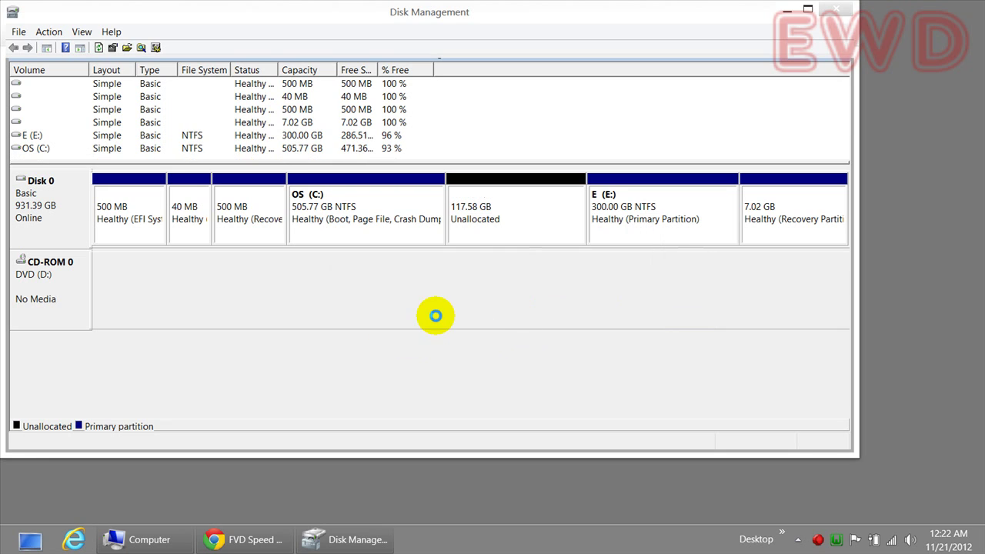
click(143, 539)
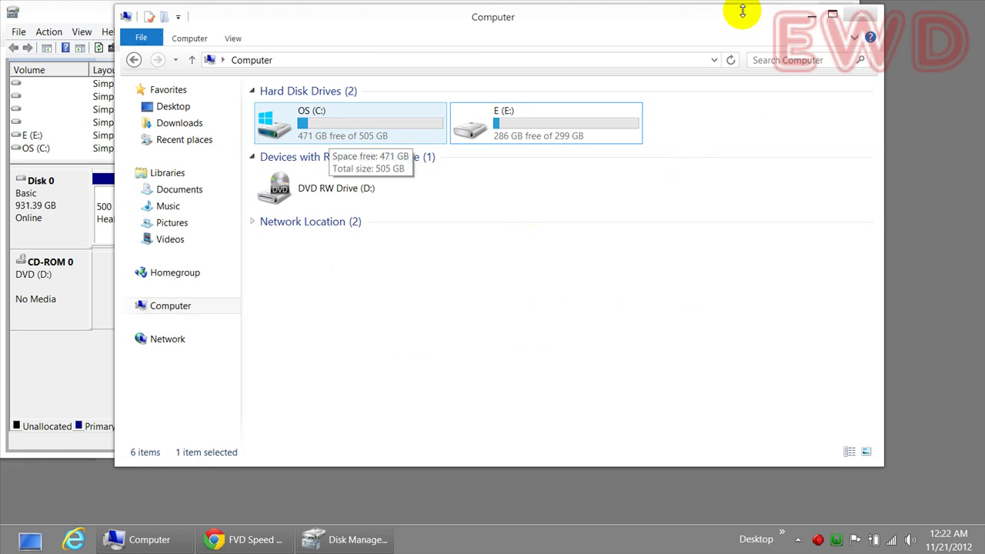
click(863, 15)
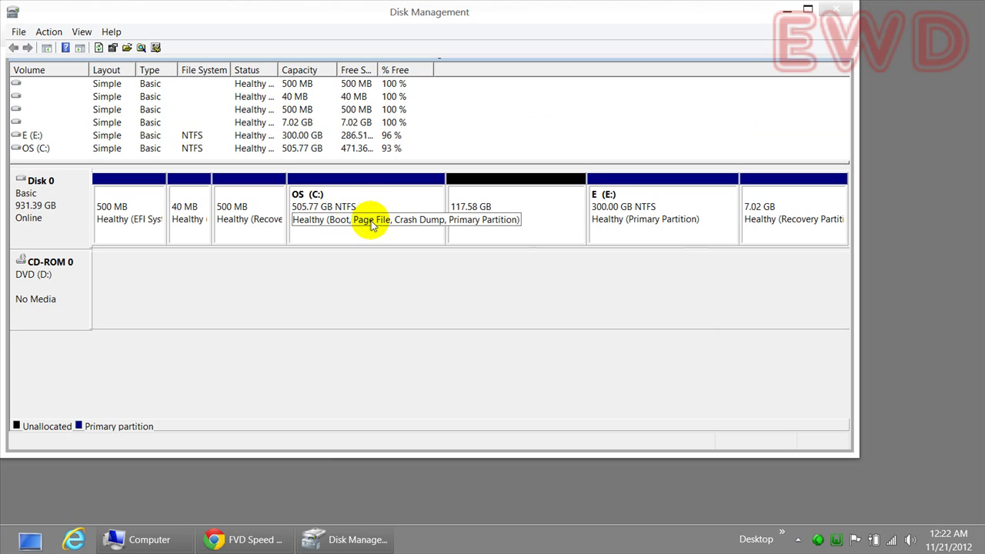
Bring up the volume actions for the 505.77 GB OS (C:) partition beside the unallocated space.
click(484, 220)
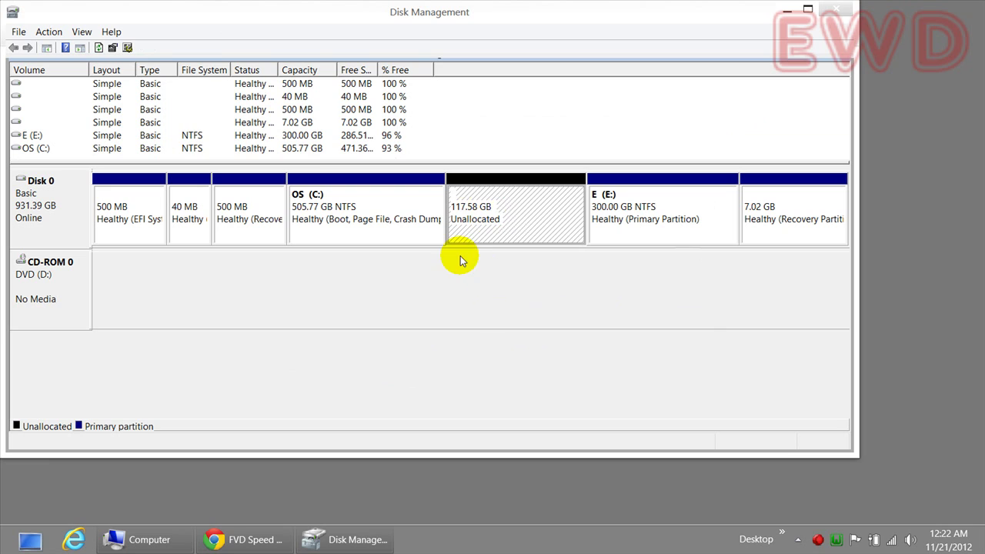
click(406, 212)
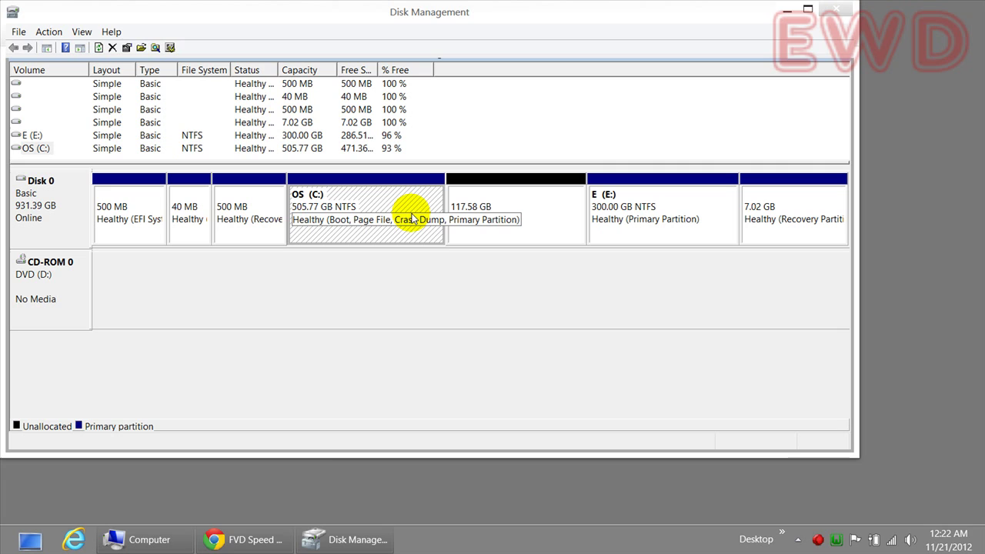
right_click(412, 211)
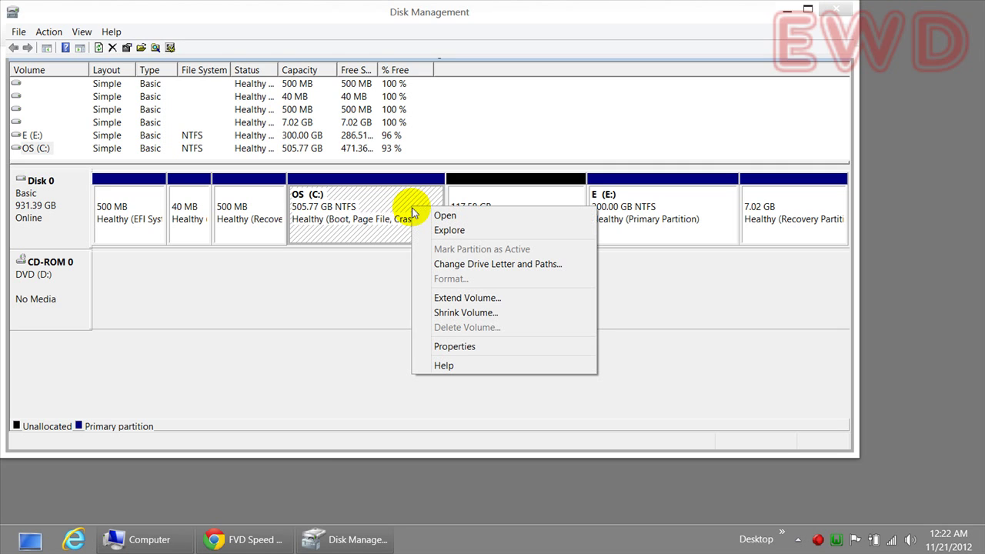
Extend C: on Disk 0 by the full 120399 MB, growing it to 623.35 GB.
click(506, 299)
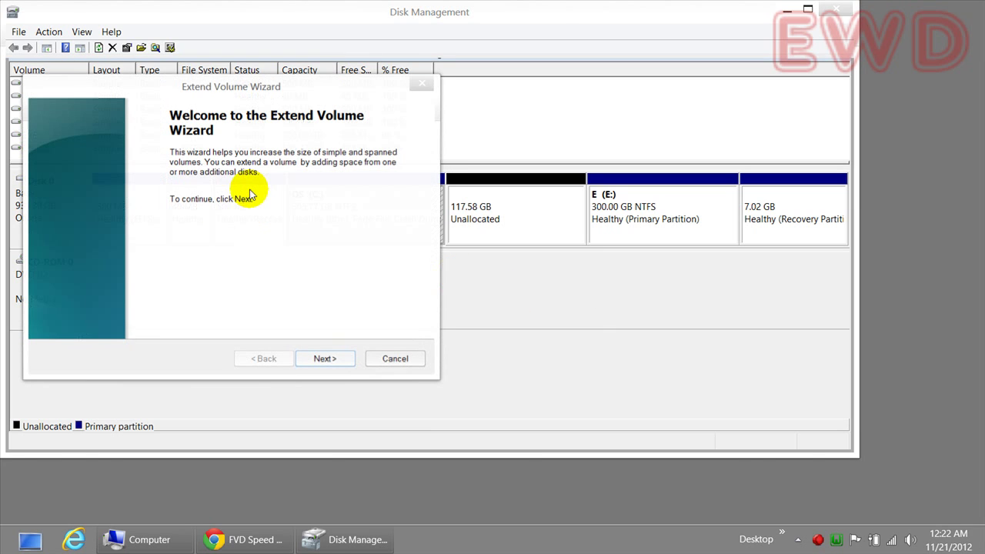
click(335, 358)
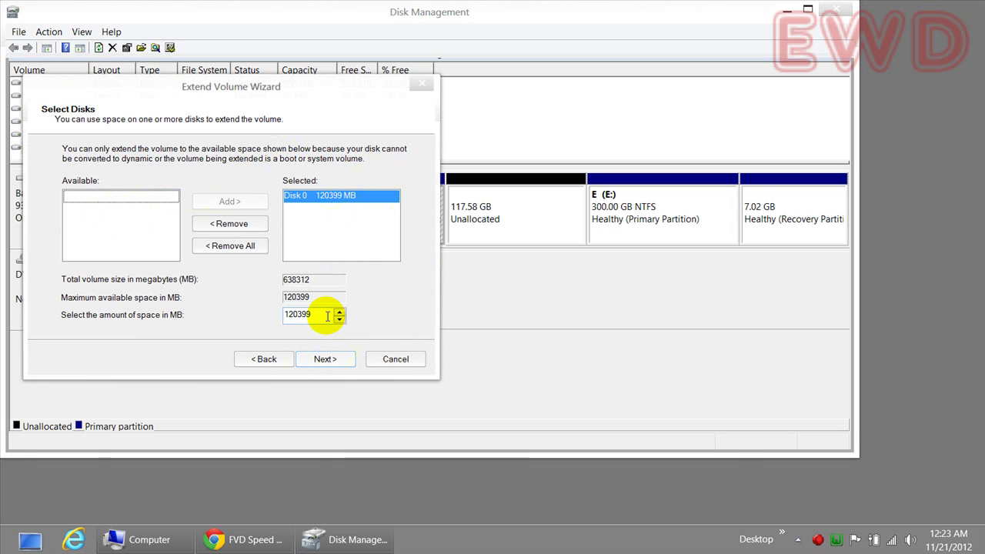
drag(334, 314, 239, 321)
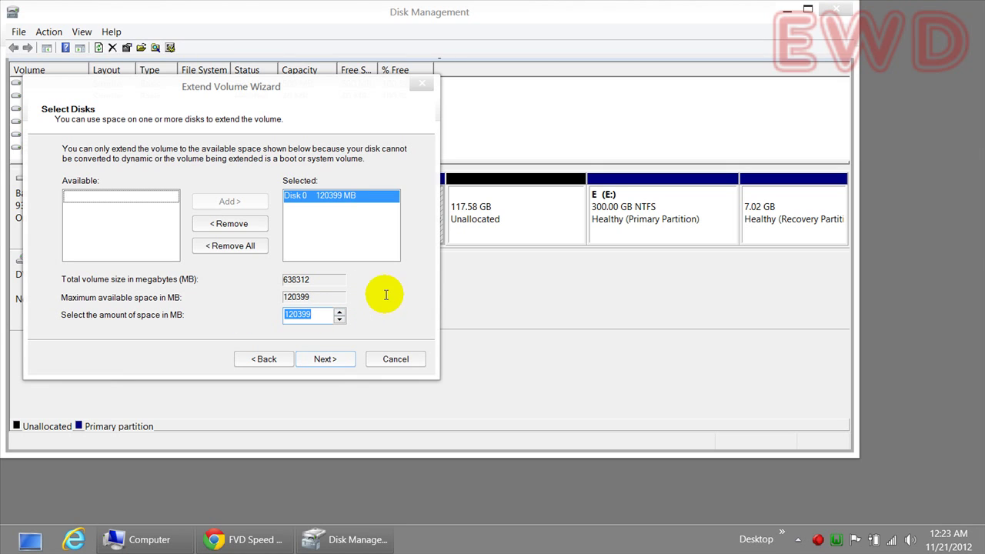
click(320, 319)
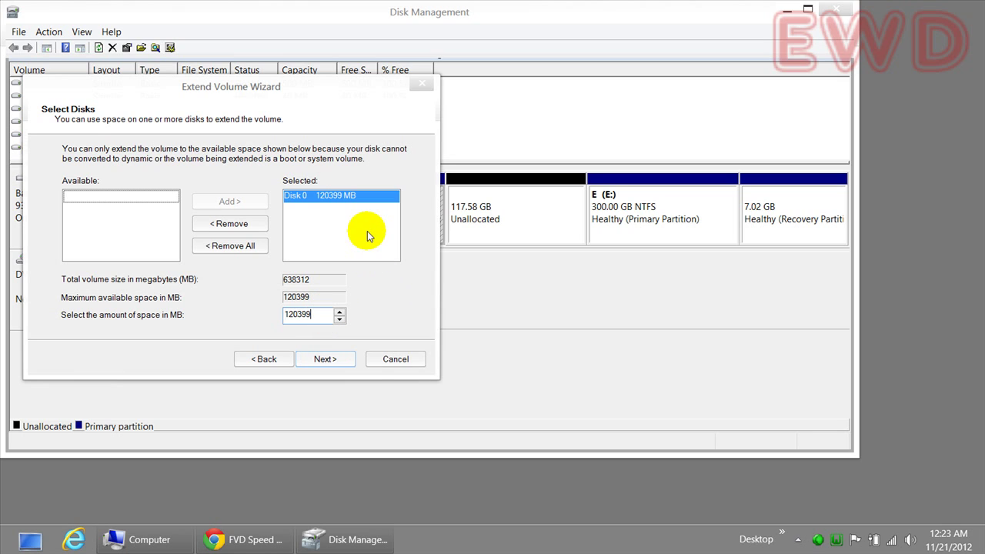
drag(319, 316, 282, 316)
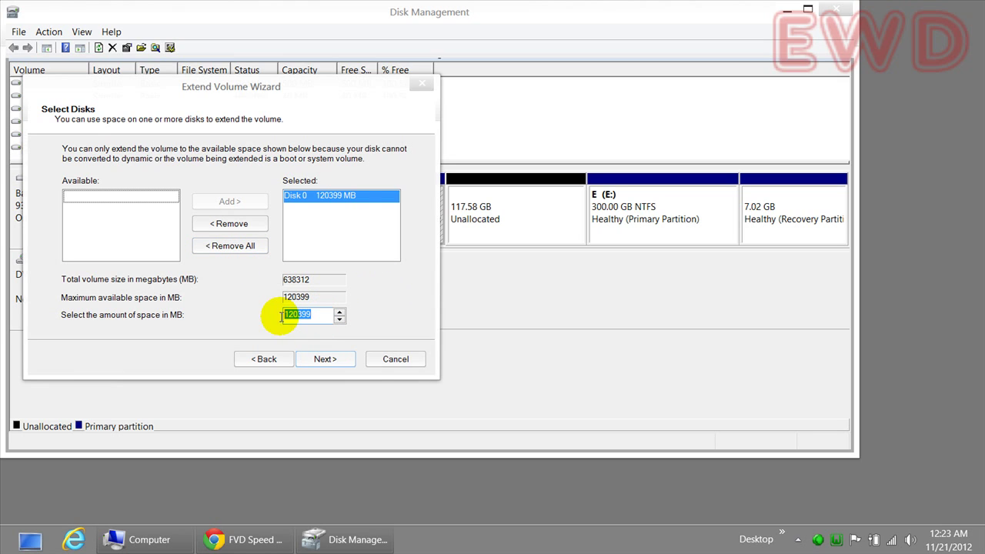
click(324, 317)
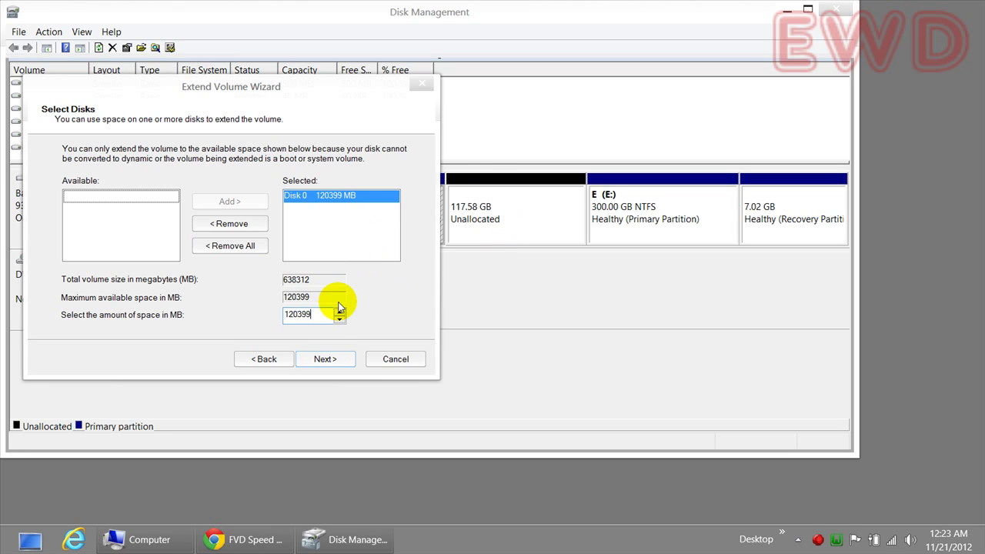
click(326, 358)
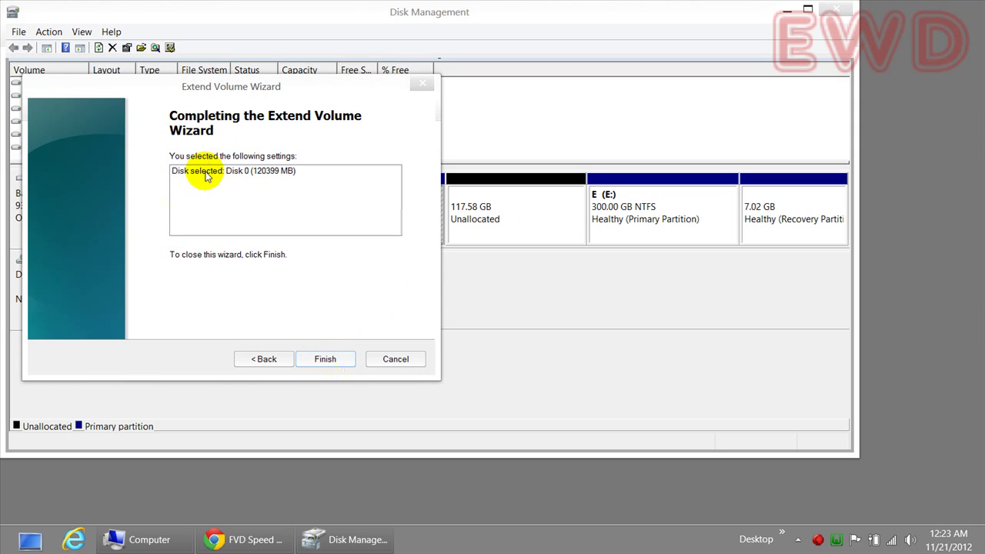
click(326, 359)
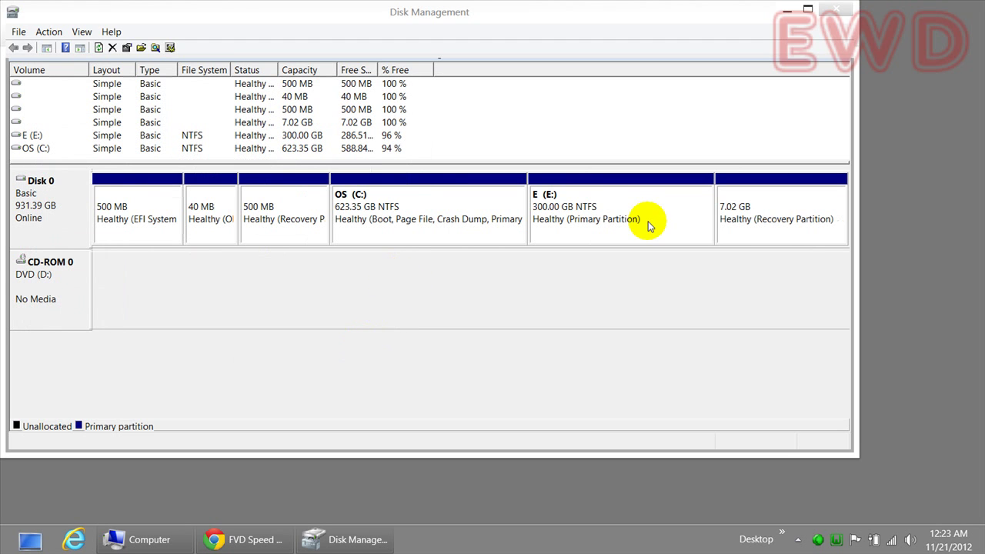
Select the 623.35 GB OS (C:) partition and bring up the Computer drive list.
click(375, 221)
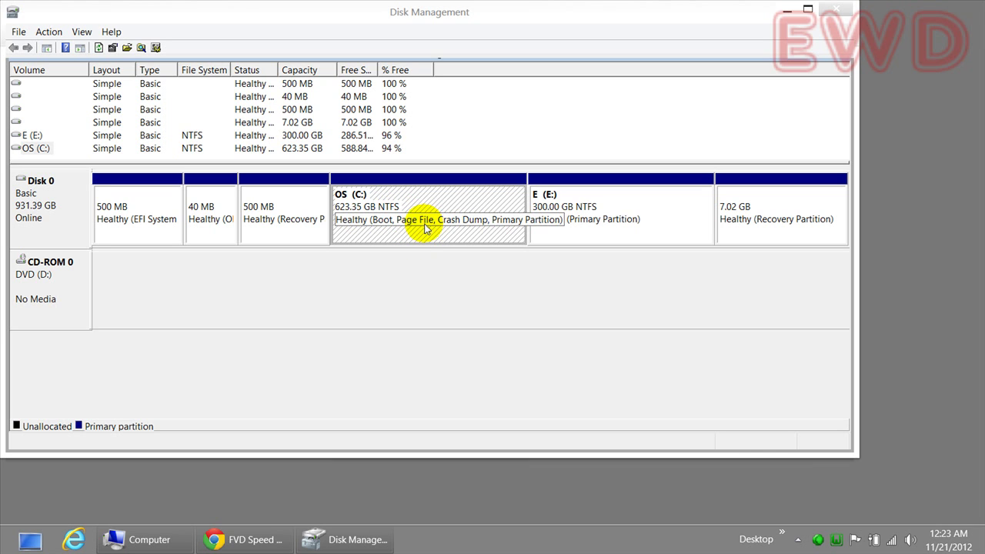
click(150, 540)
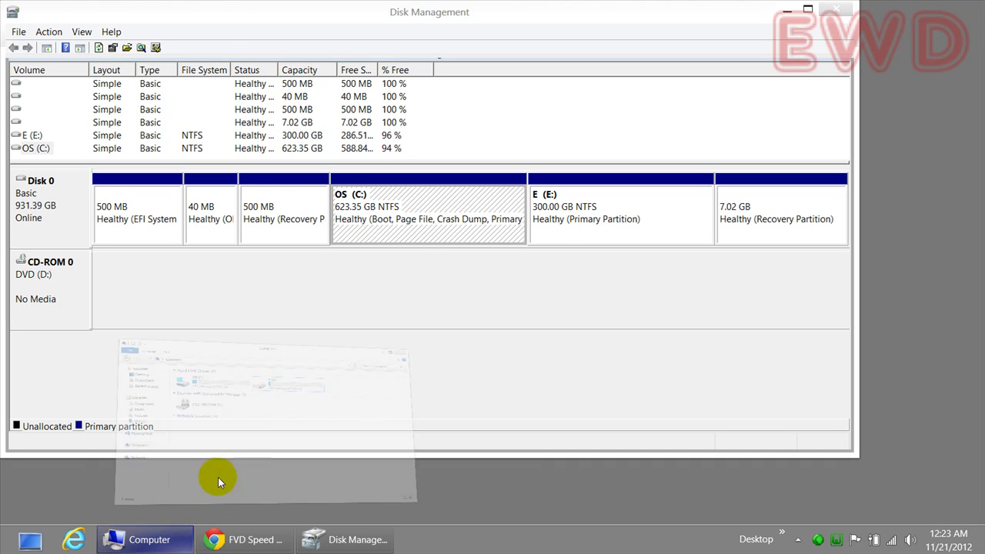
Refresh the drive list, confirm C: shows 588 GB free of 623 GB, then minimize Computer.
right_click(682, 119)
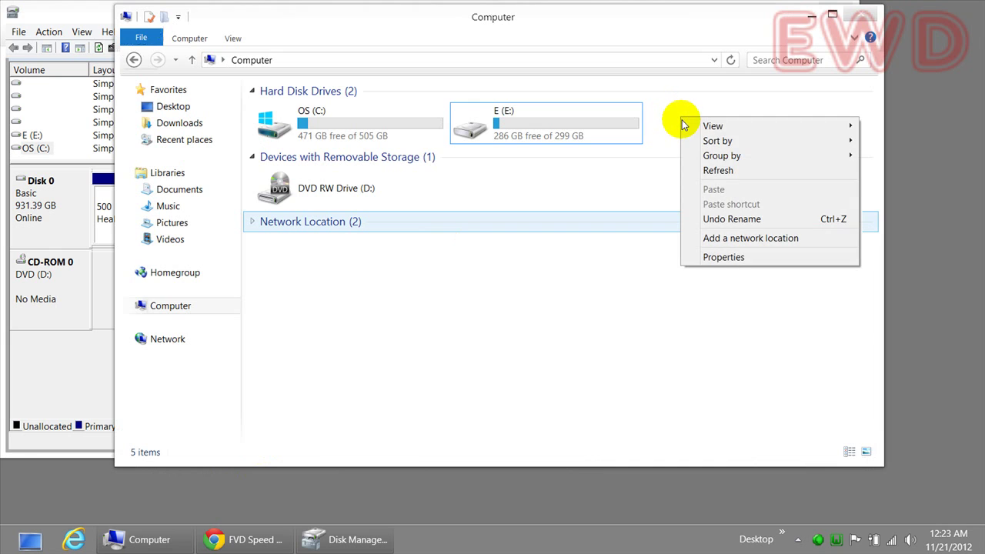
click(715, 172)
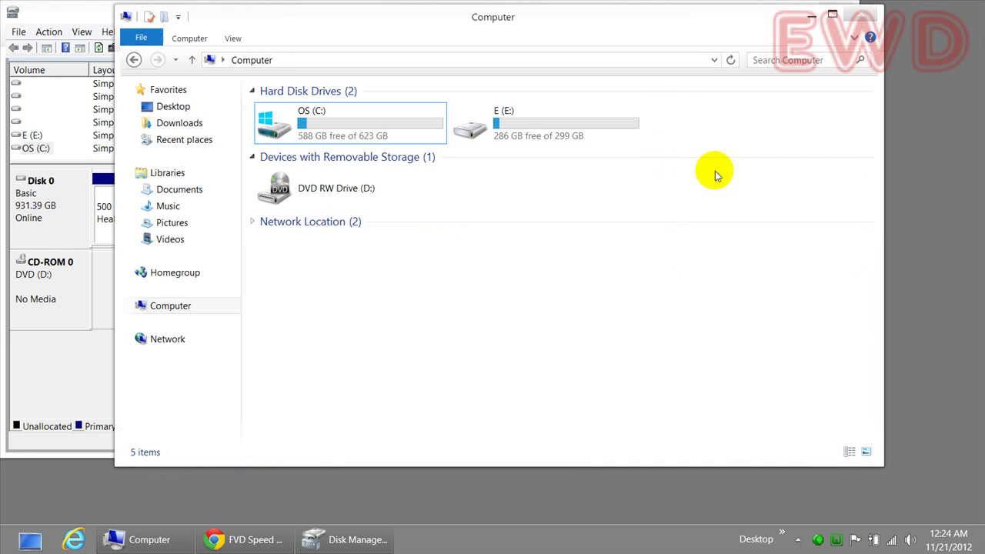
click(329, 136)
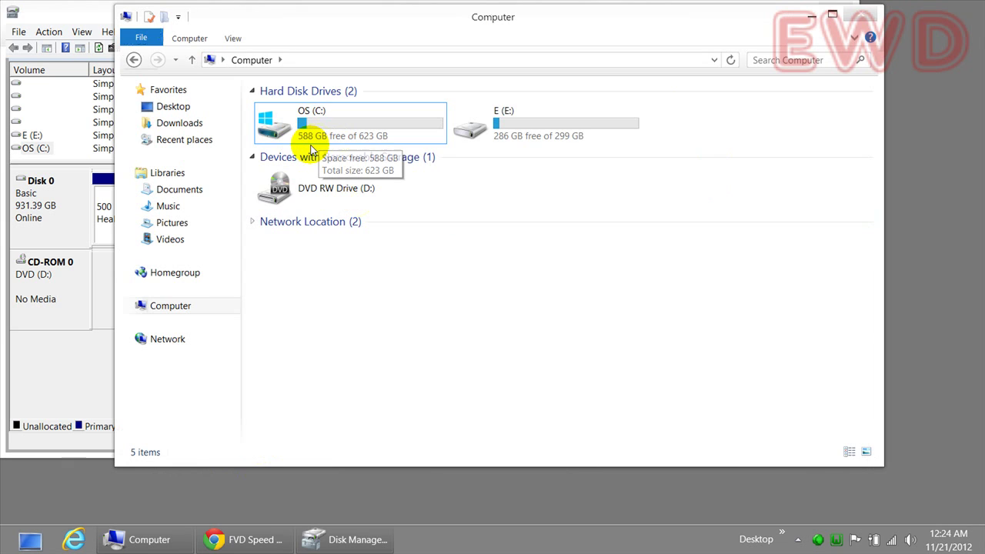
click(310, 145)
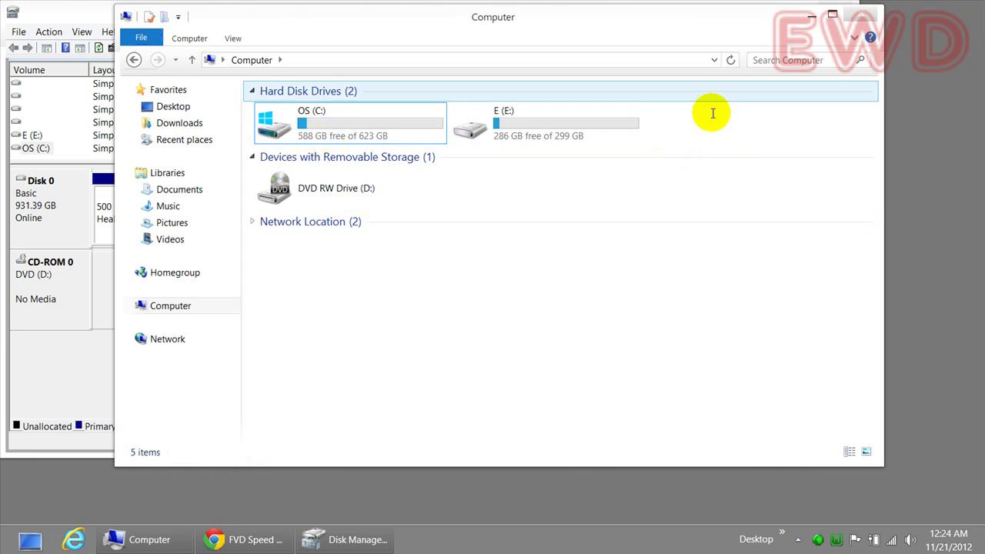
click(809, 17)
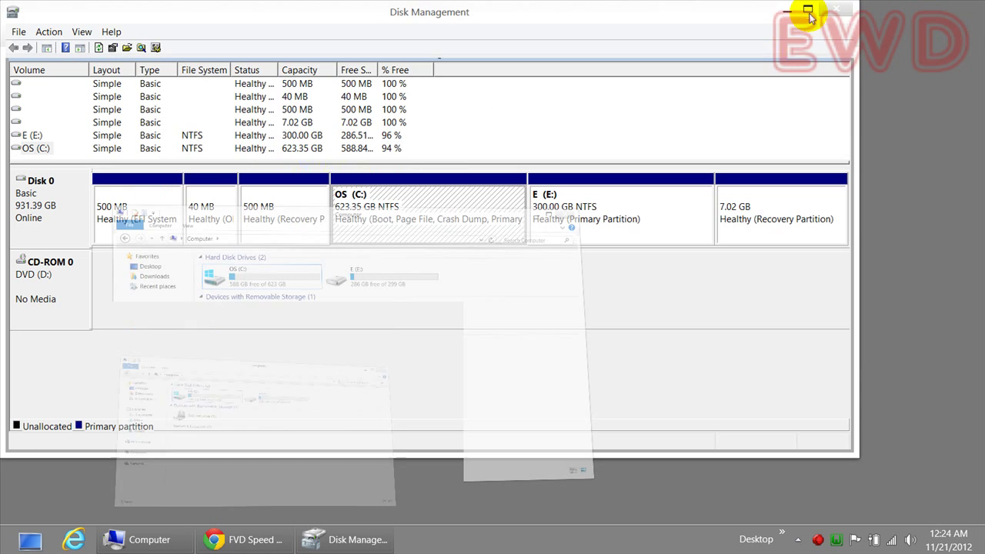
right_click(889, 166)
click(874, 228)
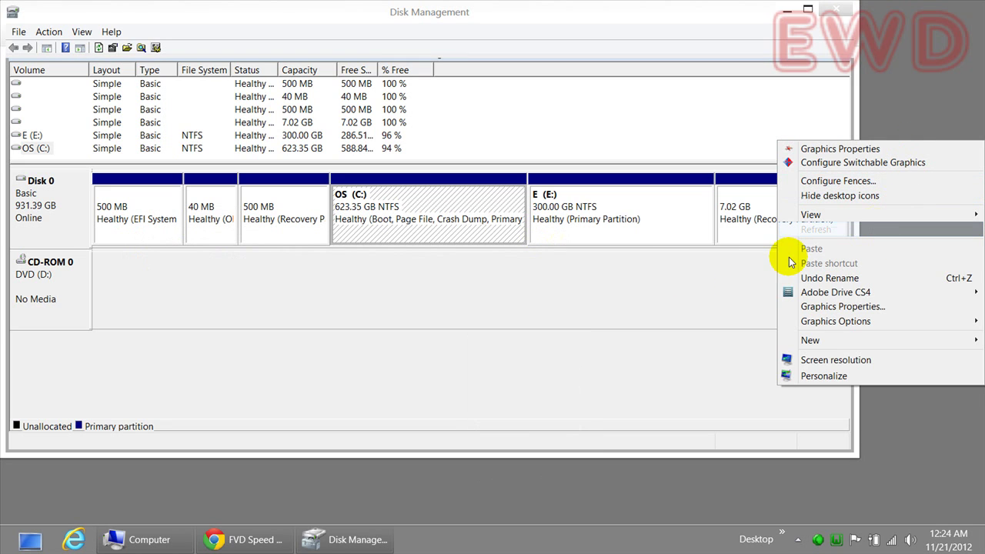
click(915, 128)
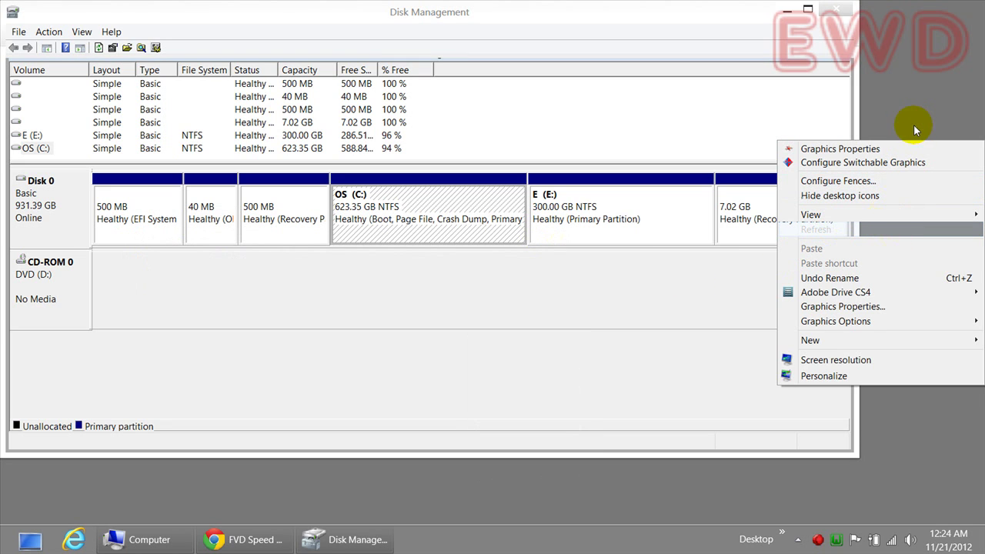
click(896, 62)
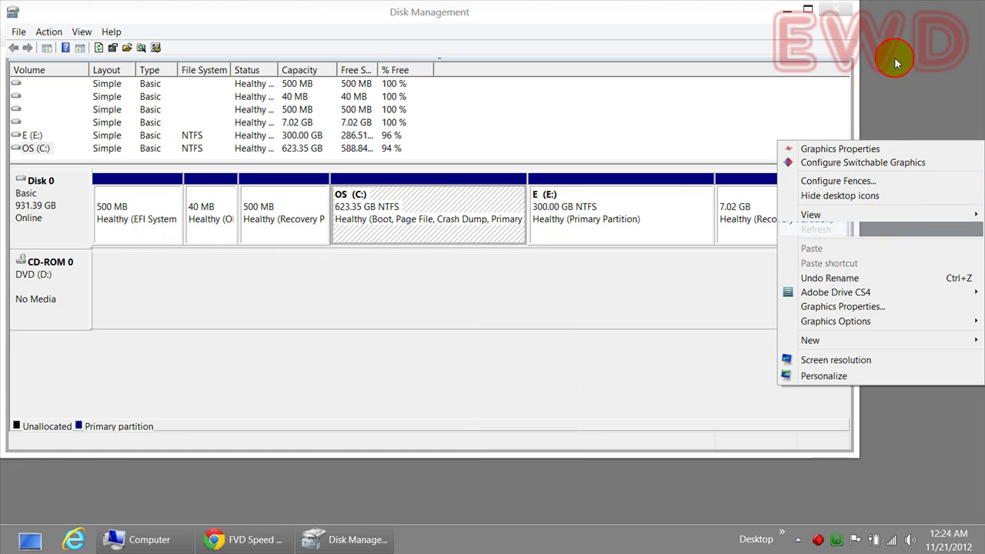
click(864, 146)
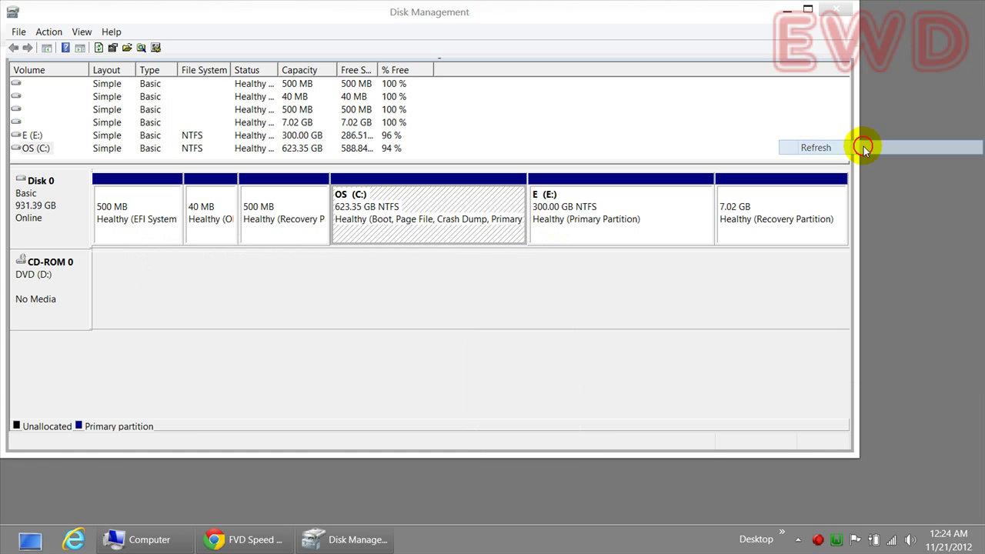